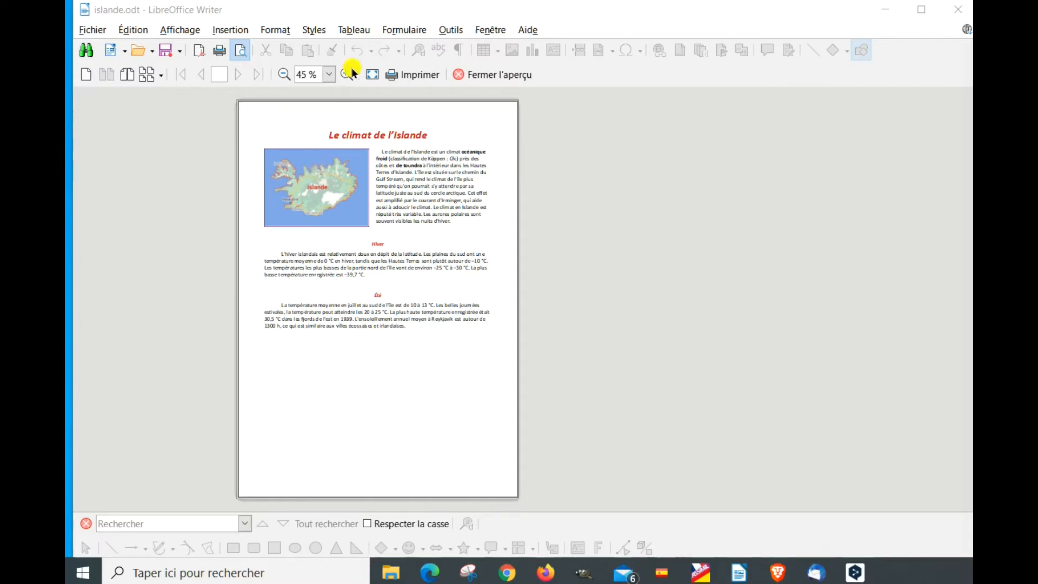
Close the print preview of islande.odt, switch to the islande-brut.odt document and display its formatting marks
click(508, 71)
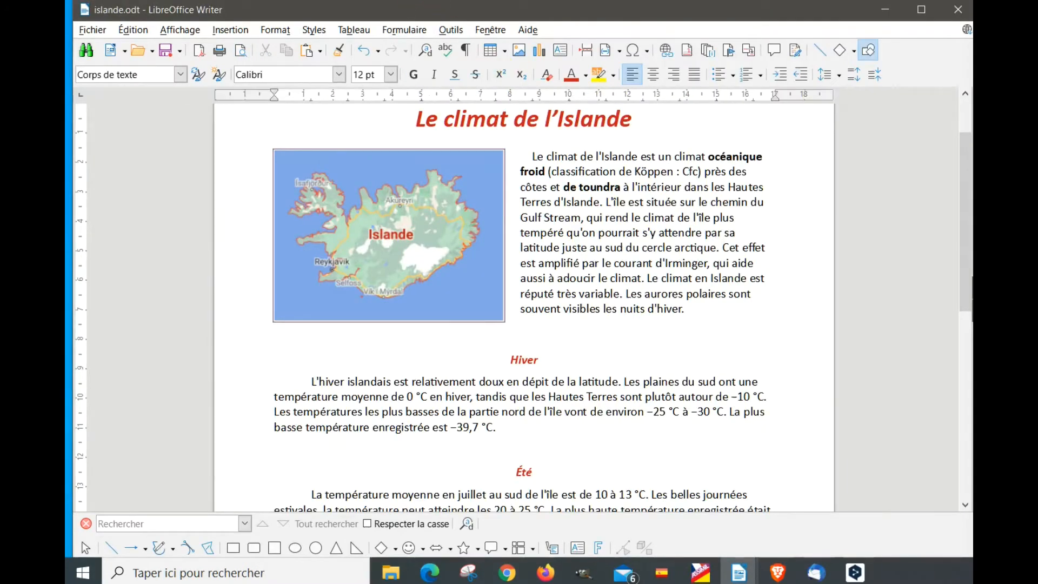
click(739, 574)
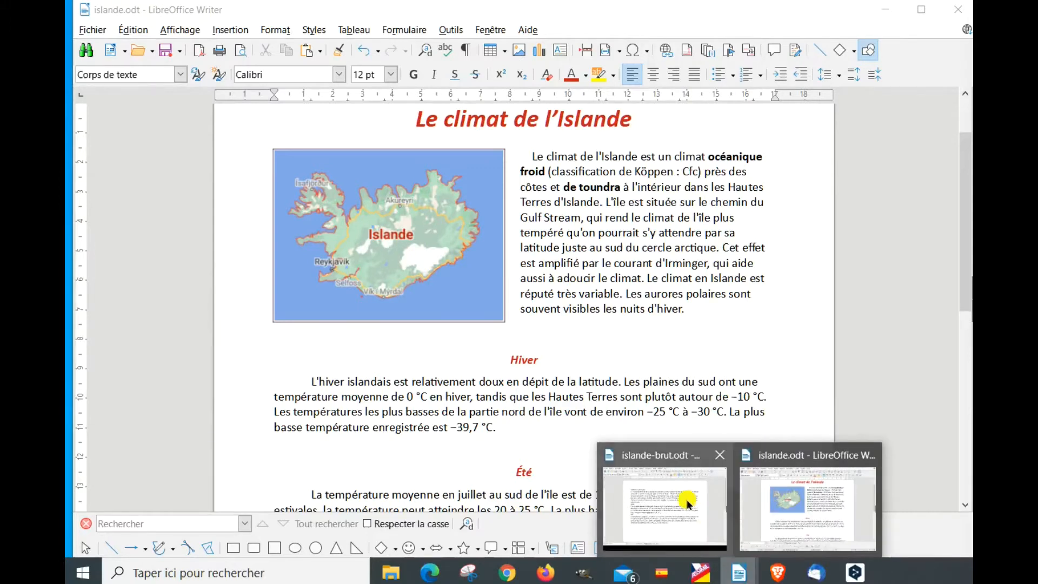
click(687, 503)
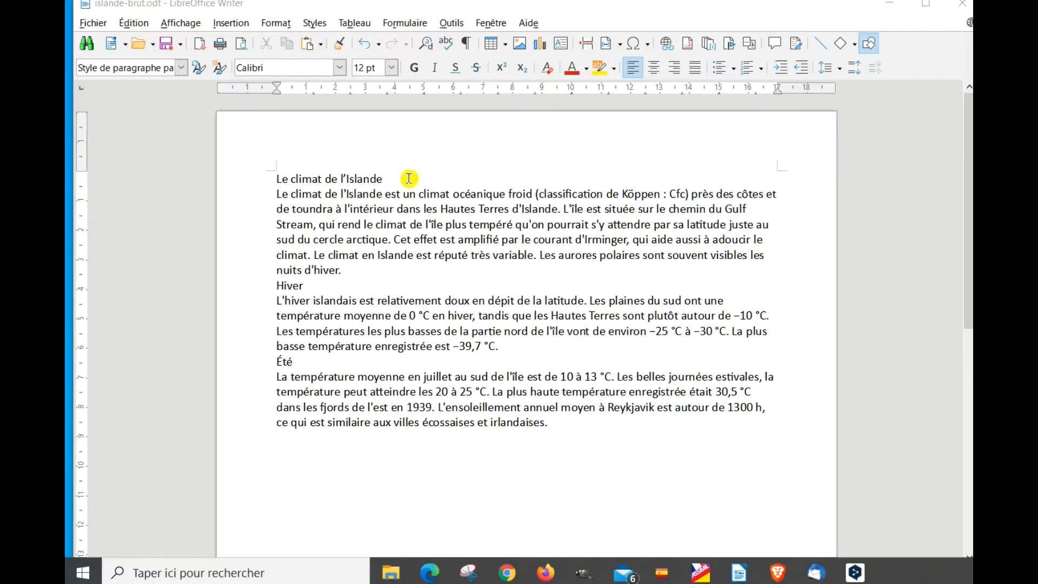
click(467, 44)
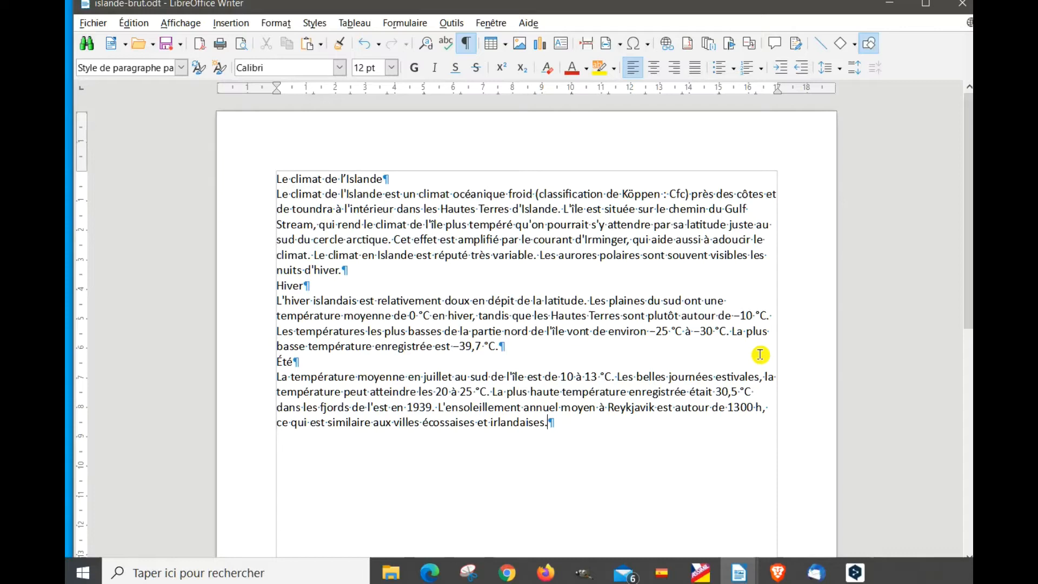
Insert the image islande.PNG from the Bureau folder at the end of the text
click(229, 24)
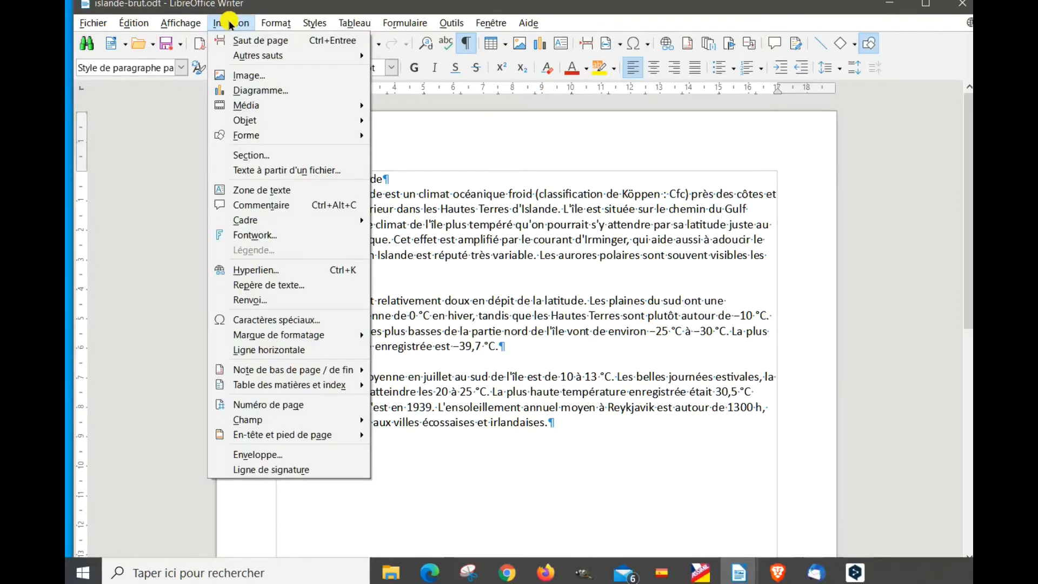
click(244, 75)
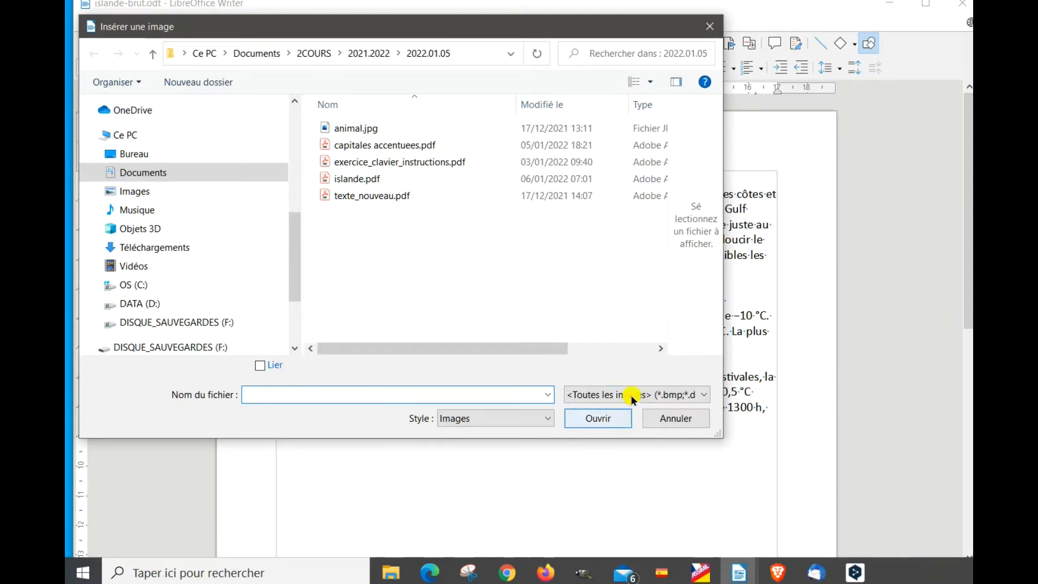
click(137, 156)
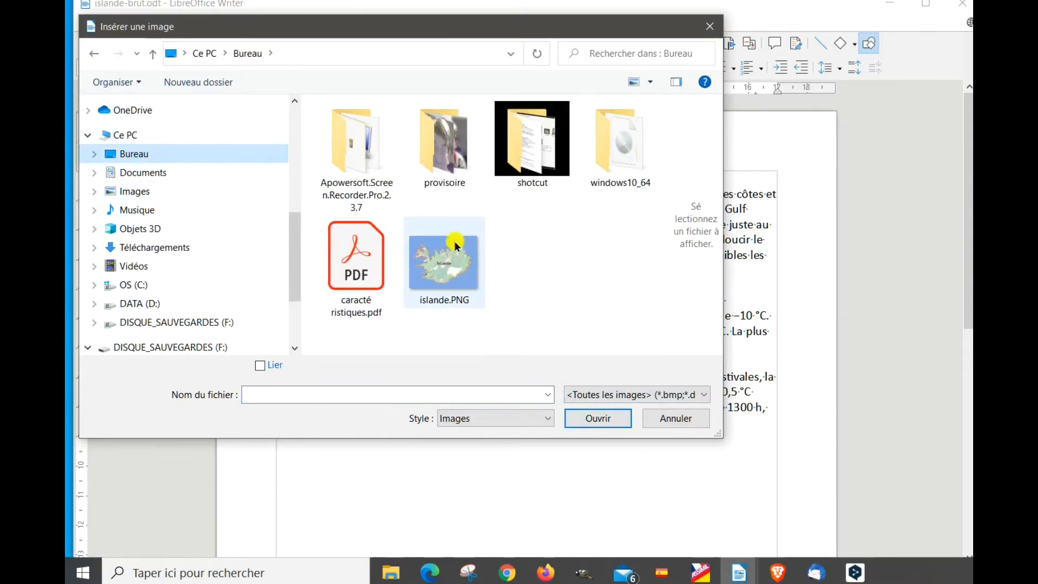
click(591, 419)
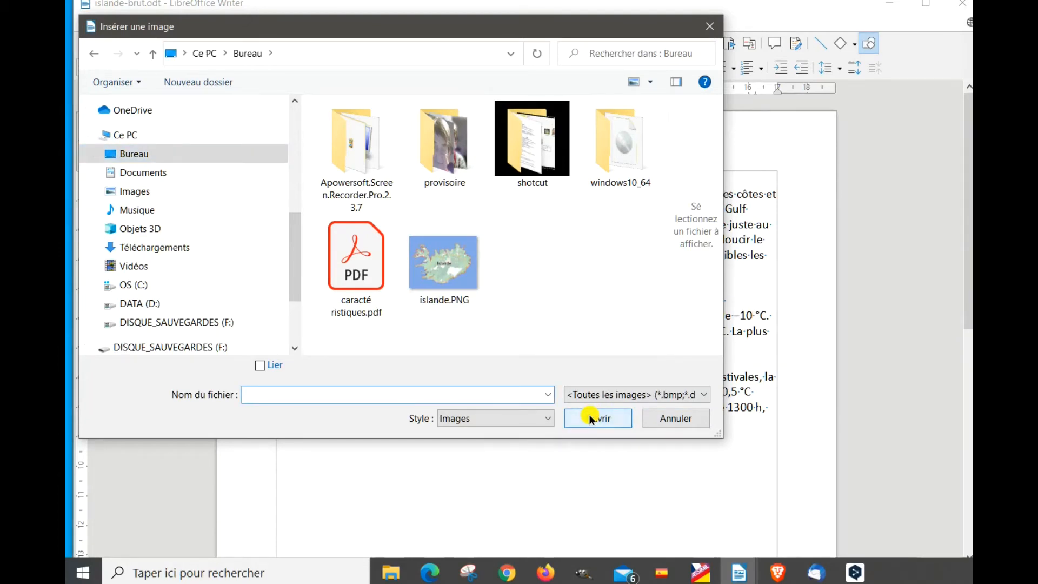
click(604, 419)
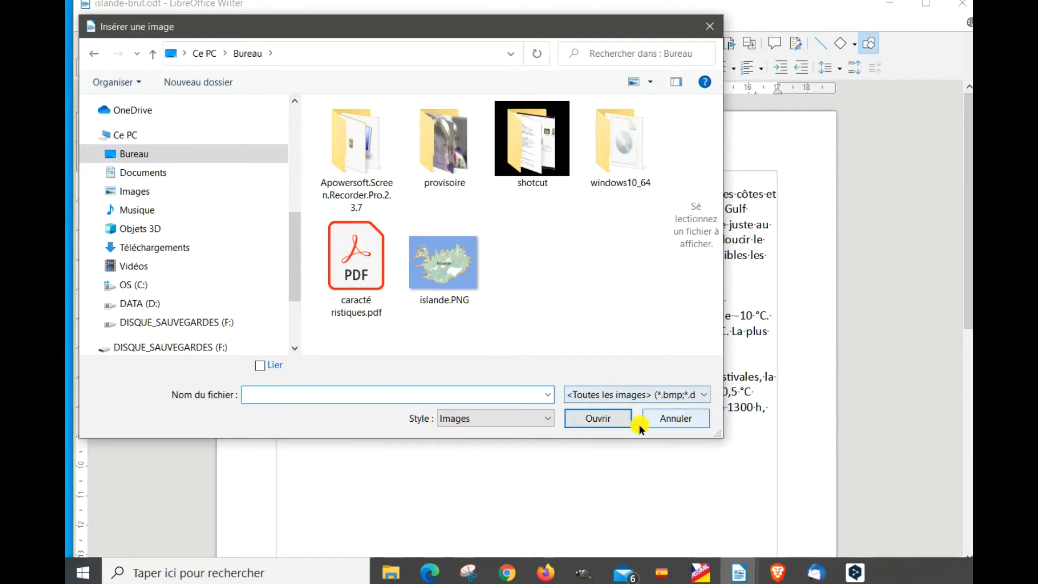
click(598, 420)
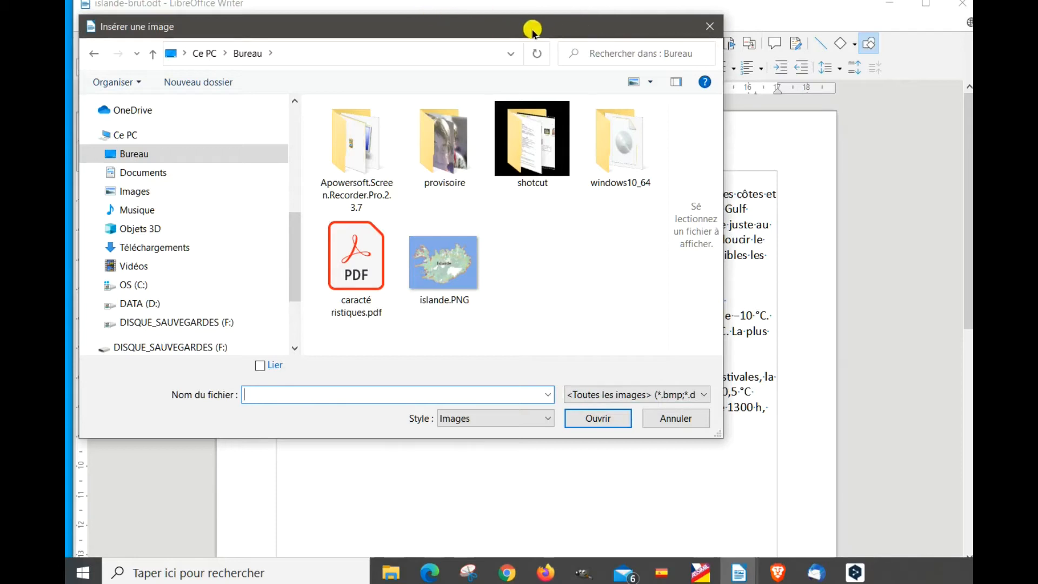
click(710, 26)
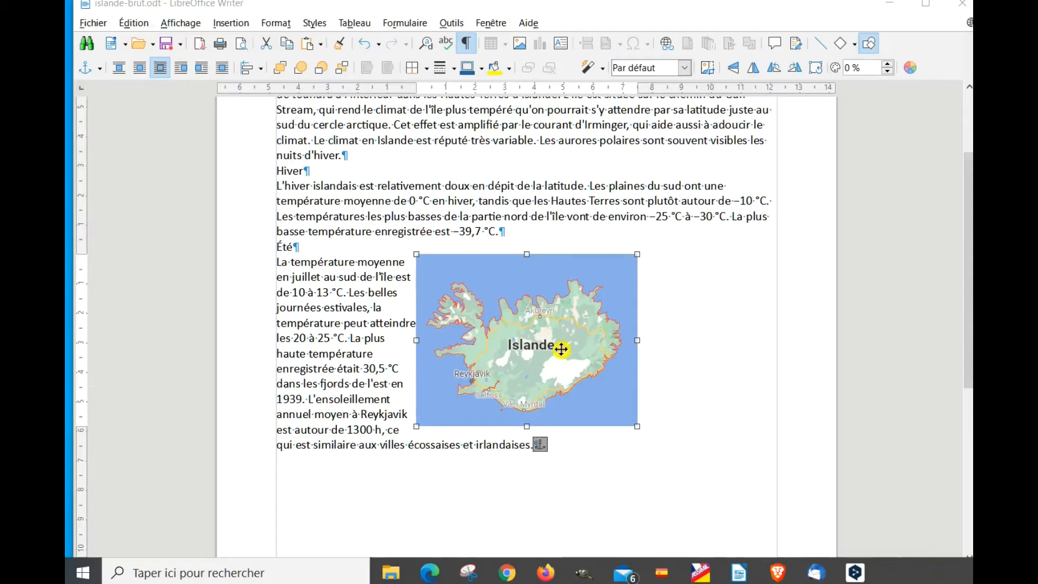
Move the map image up beside the first paragraph, against the left margin just below the title line
drag(541, 325, 462, 168)
scroll(462, 168, up, 3)
drag(433, 259, 426, 282)
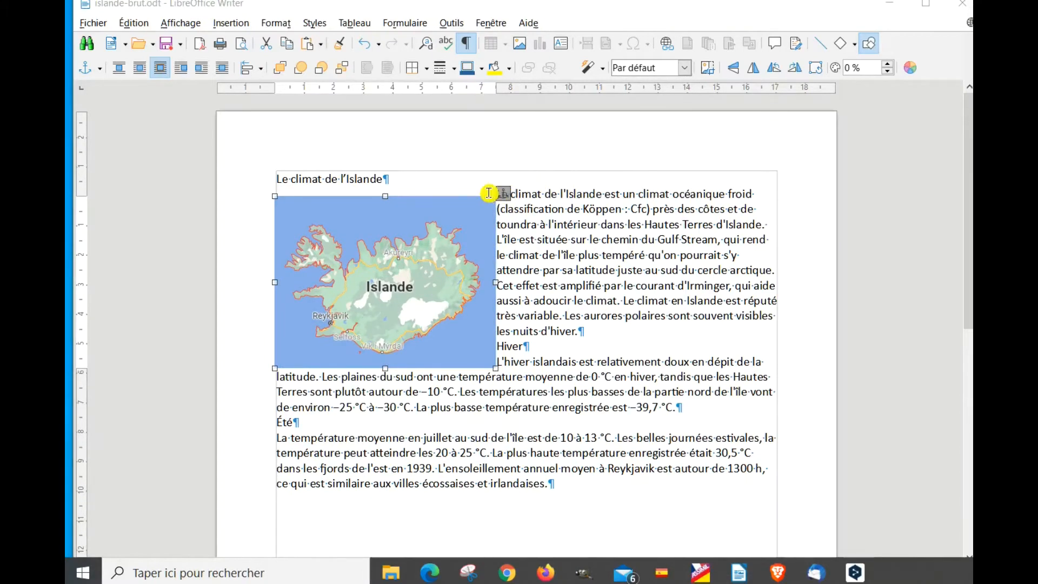
Shrink the map image proportionally to about 5.6 cm wide and move it back up to just below the title line
drag(494, 195, 423, 238)
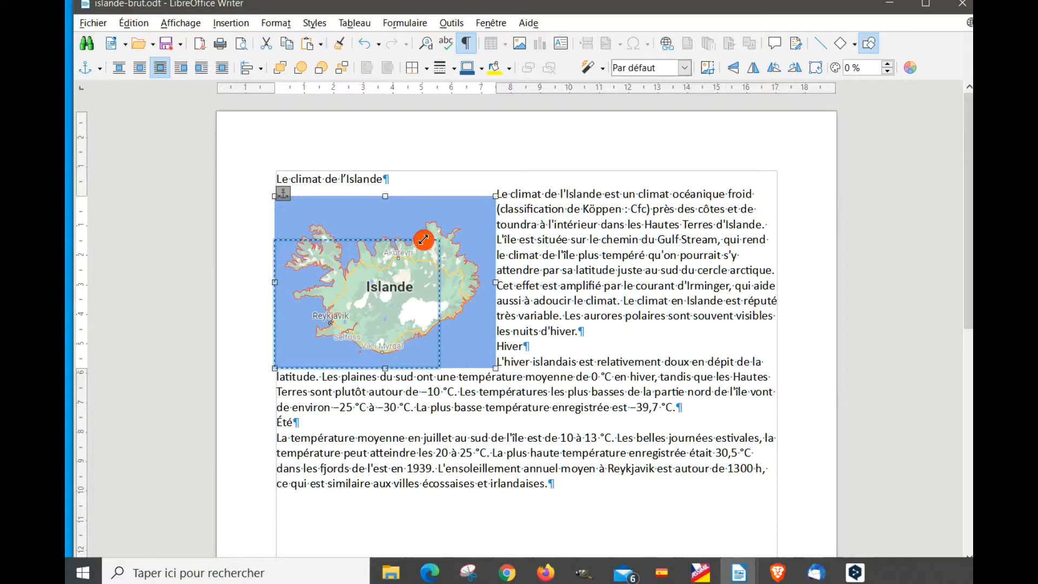
drag(424, 239, 424, 239)
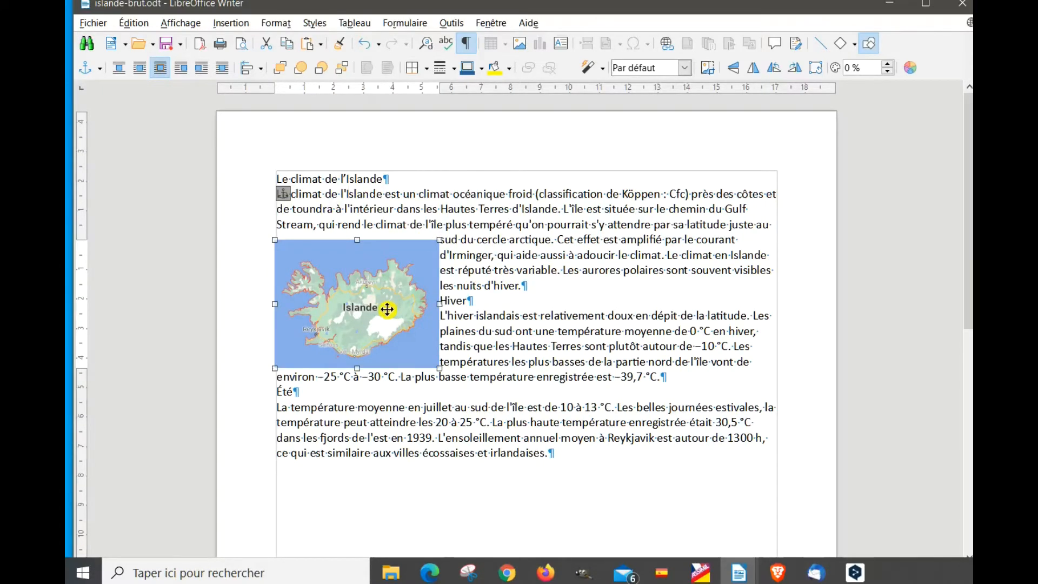
drag(387, 304, 388, 275)
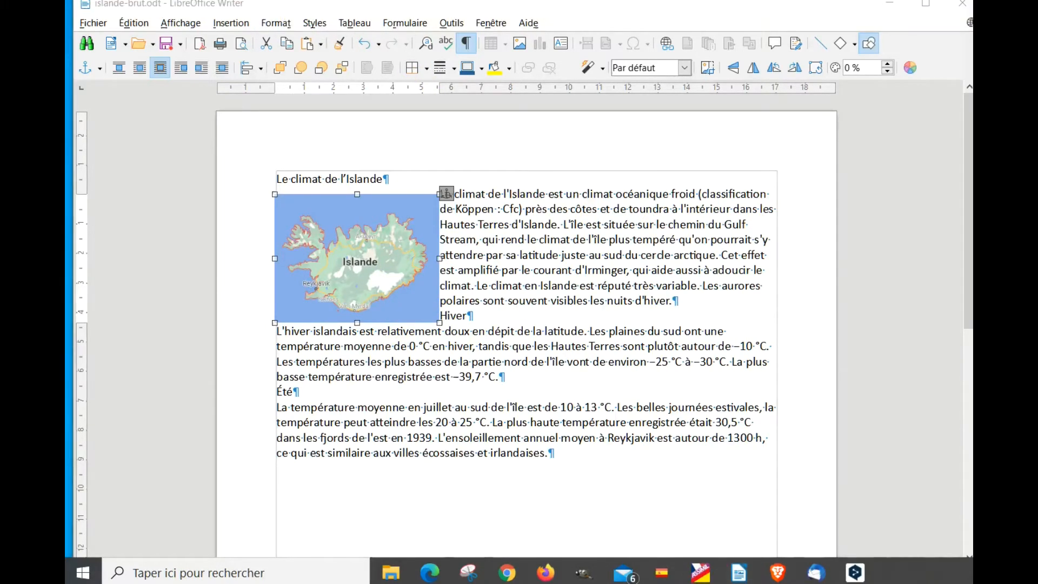
Set the map image's text wrap to Parallèle with 0,50 cm spacing on all four sides
scroll(401, 128, down, 1)
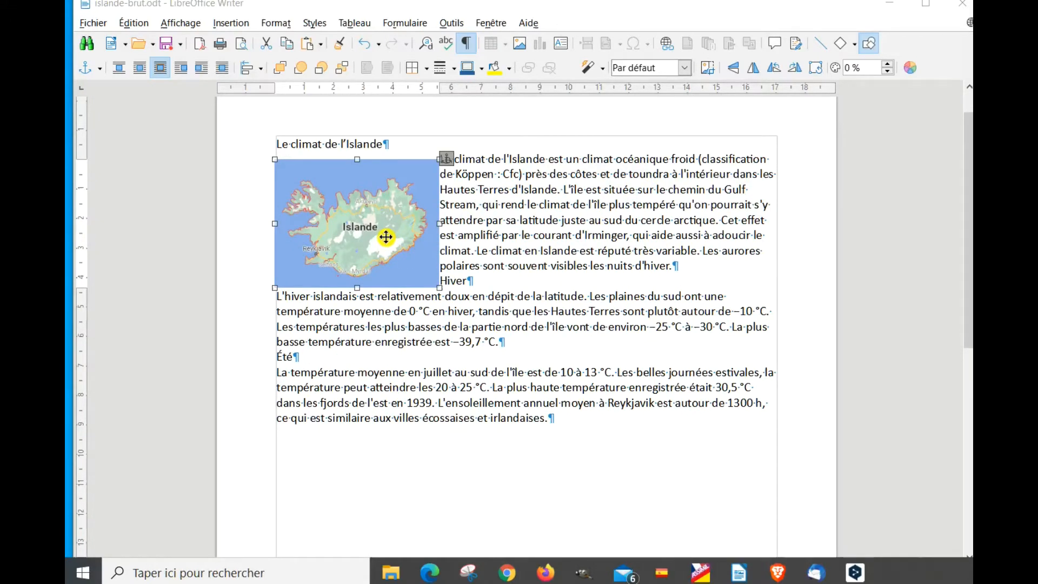
right_click(376, 210)
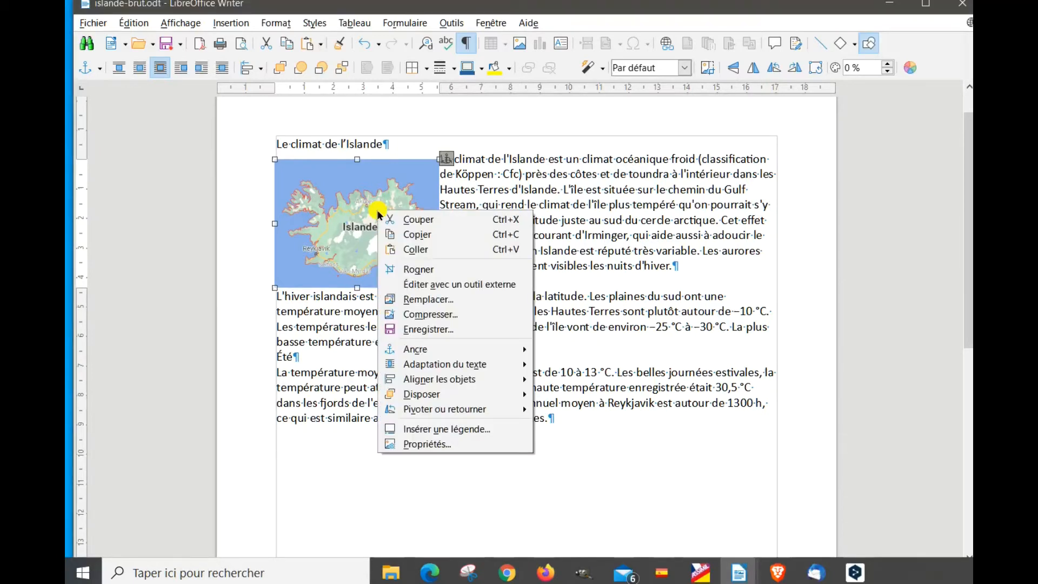
click(436, 445)
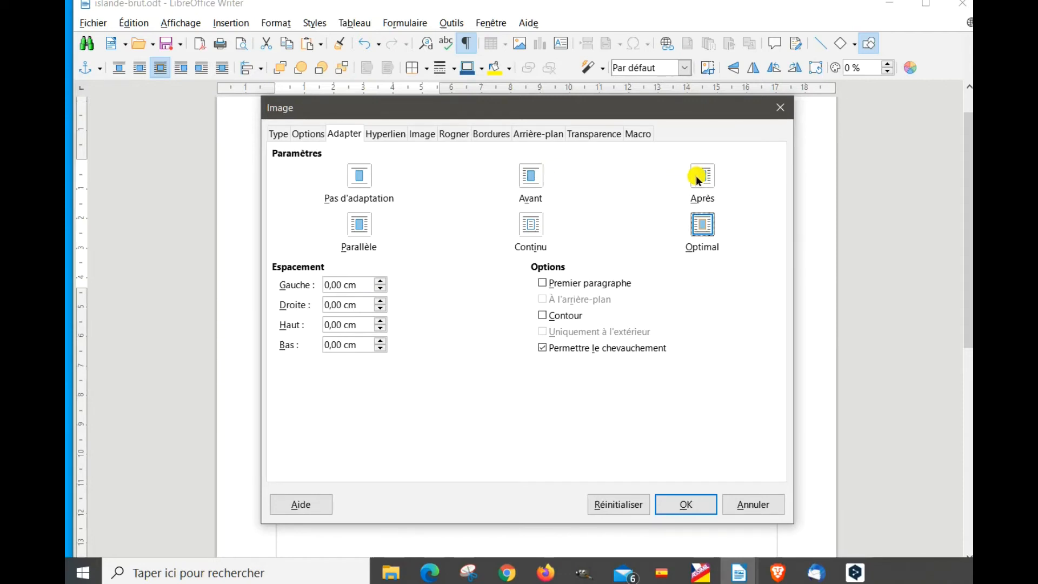
click(360, 226)
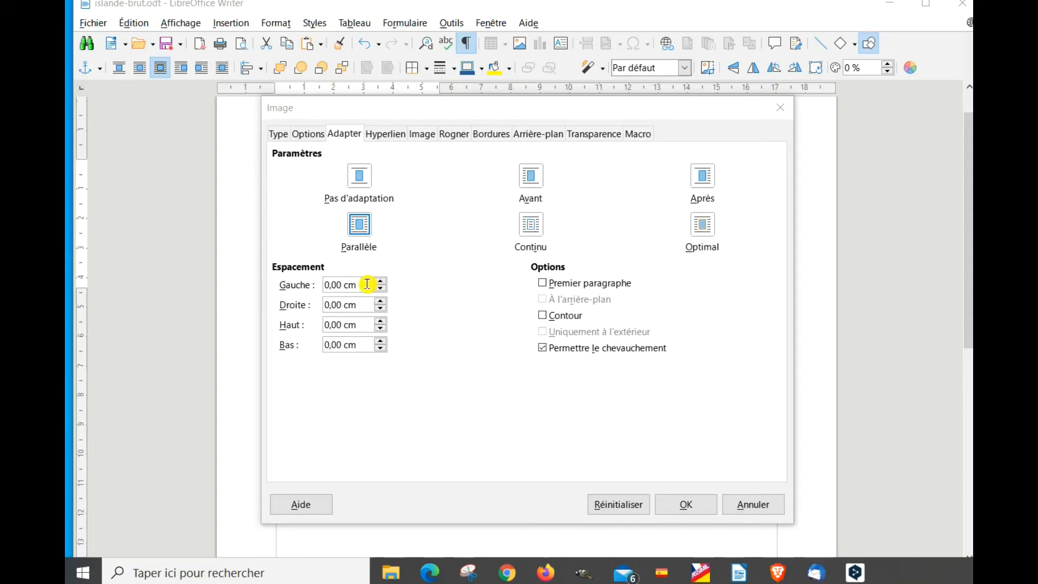
drag(362, 282, 309, 279)
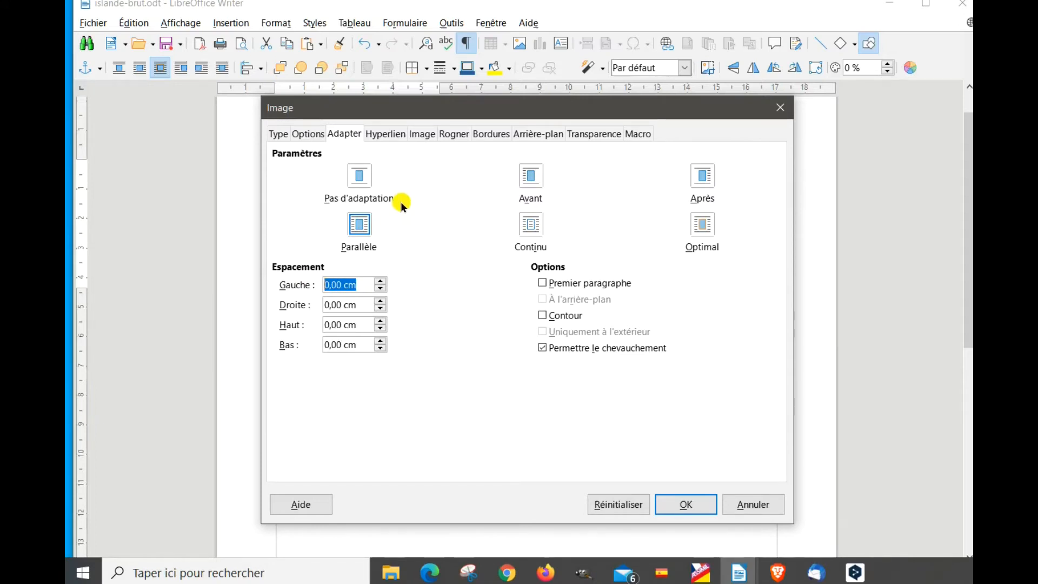
text(0,5)
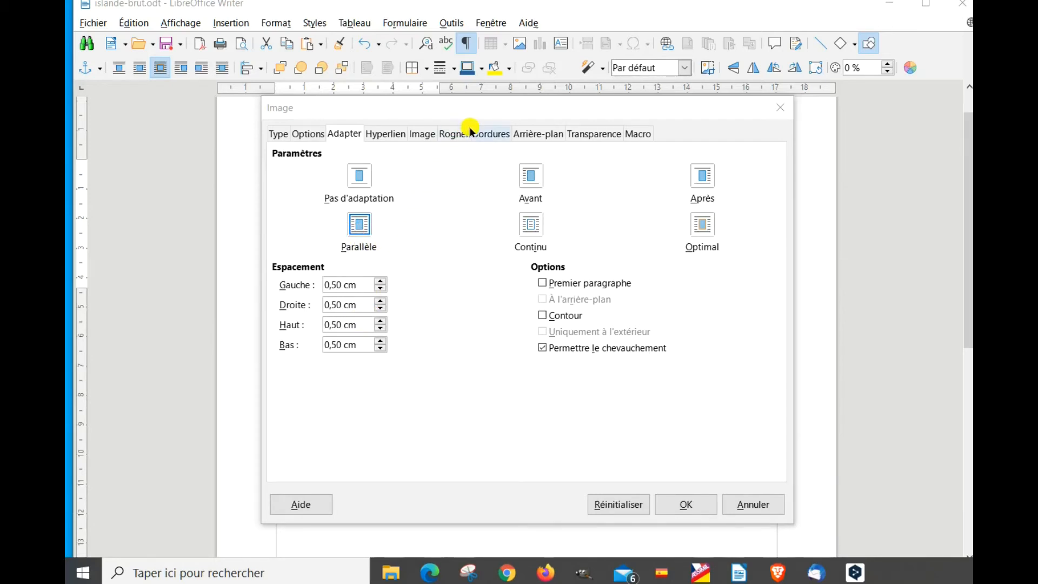
Give the map image a border on all four sides
click(491, 132)
click(501, 133)
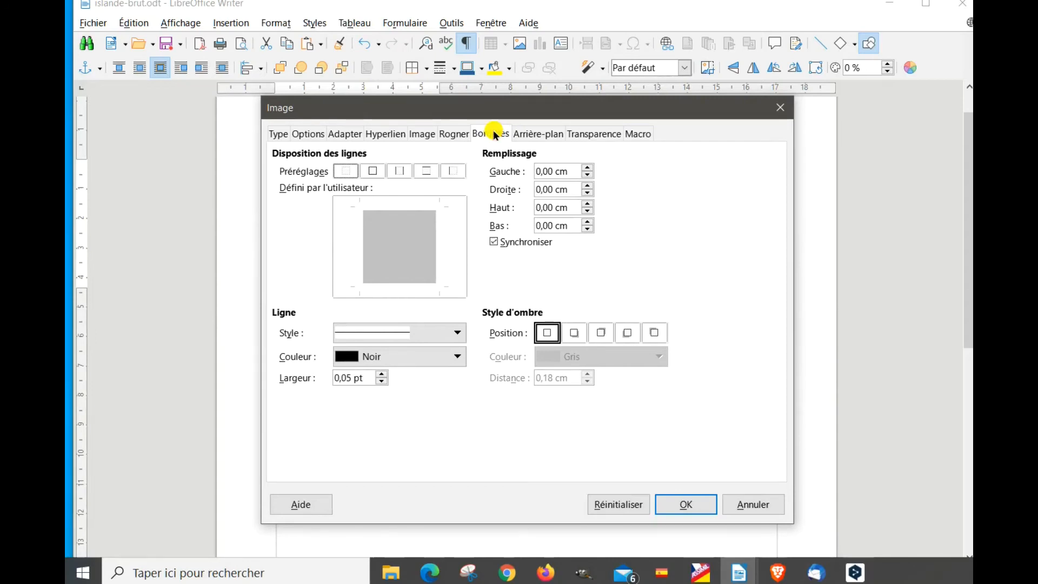
click(372, 171)
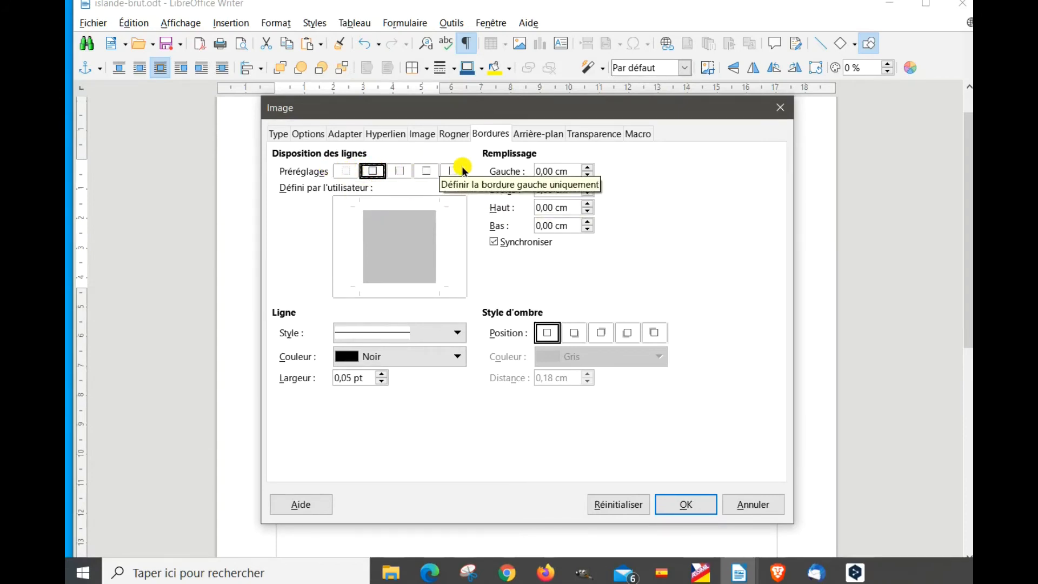
click(345, 172)
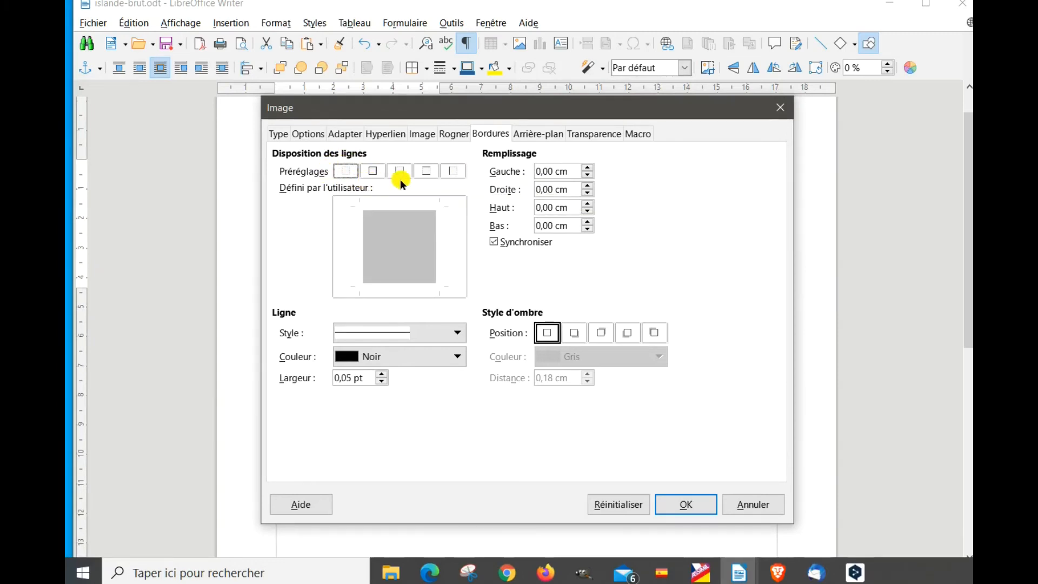
click(373, 169)
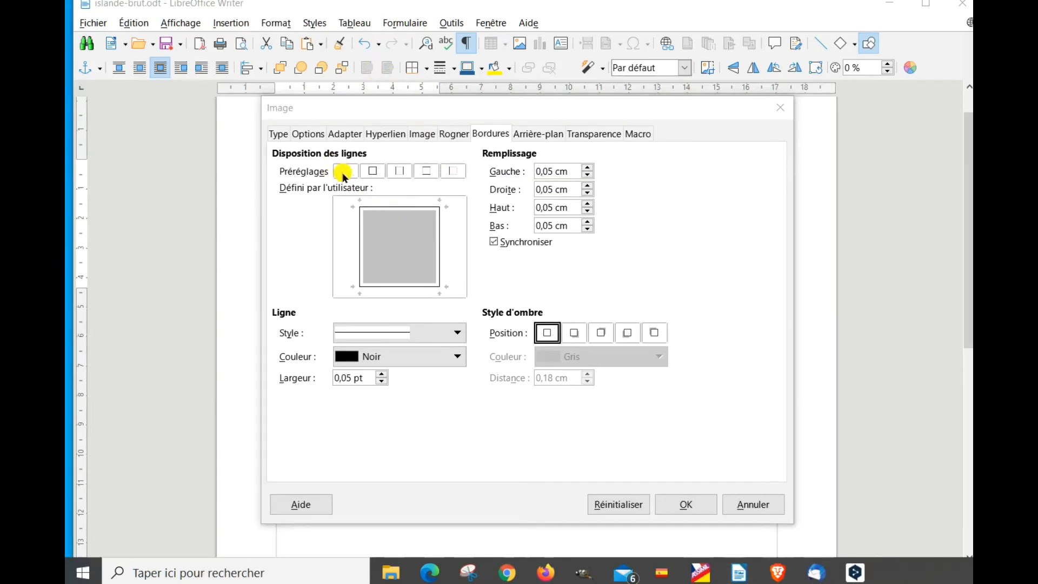
click(373, 171)
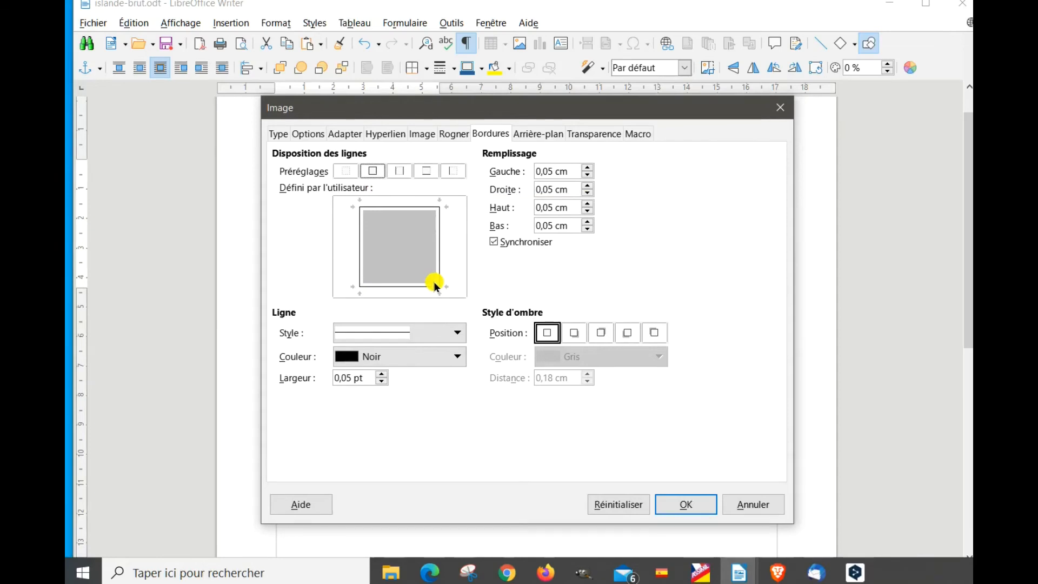
Format the image border as a solid line in Bleu foncé 2 with a width of 0,2 pt, and apply the image properties
click(458, 331)
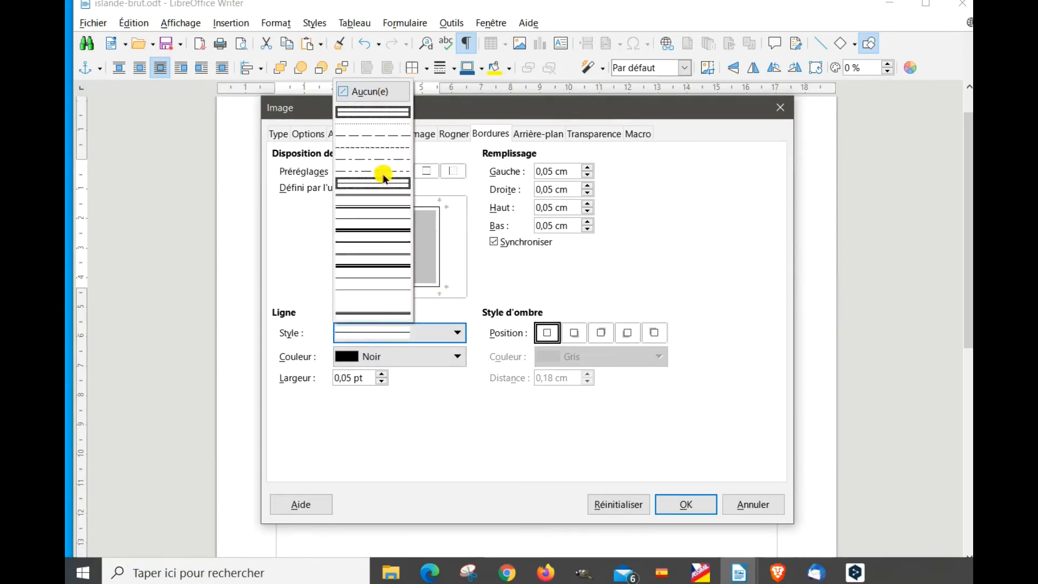
click(378, 111)
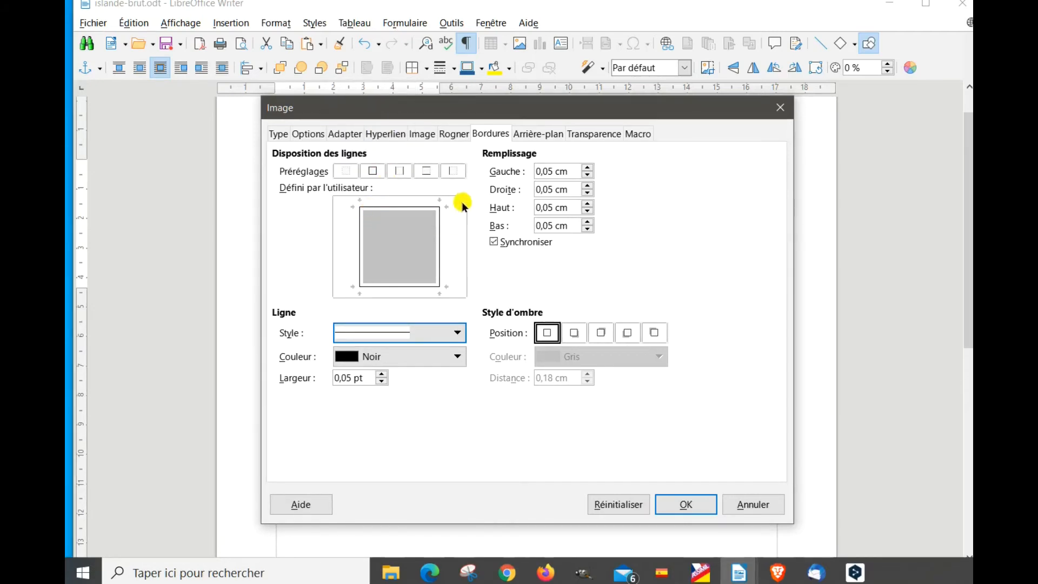
click(459, 355)
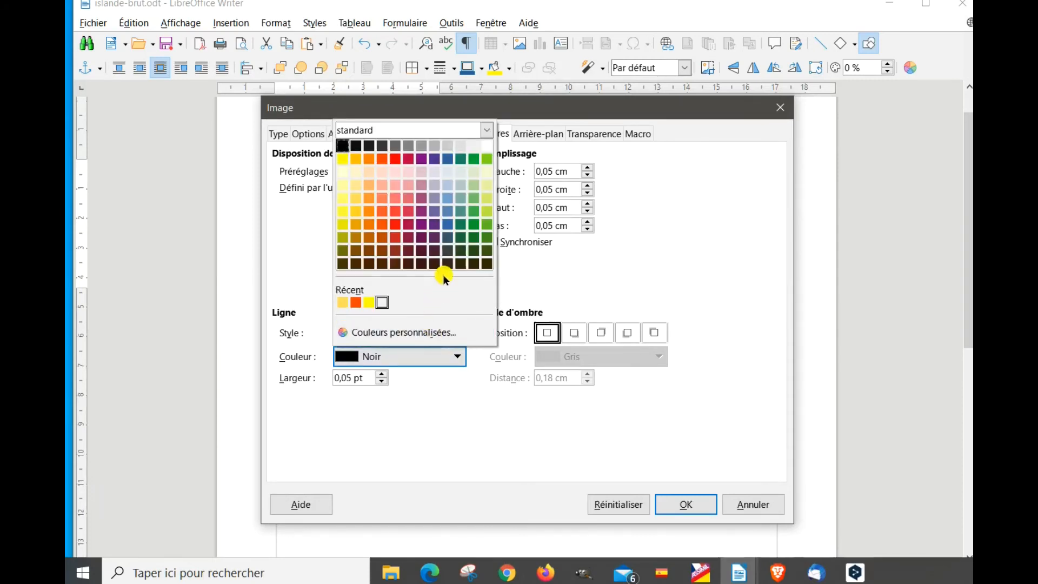
click(448, 238)
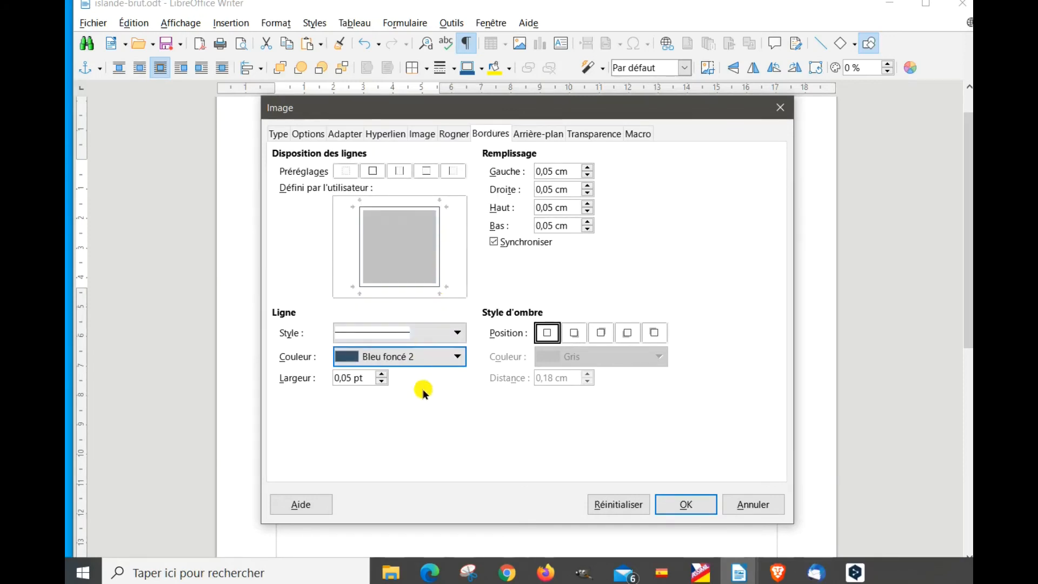
click(367, 381)
drag(367, 381, 279, 359)
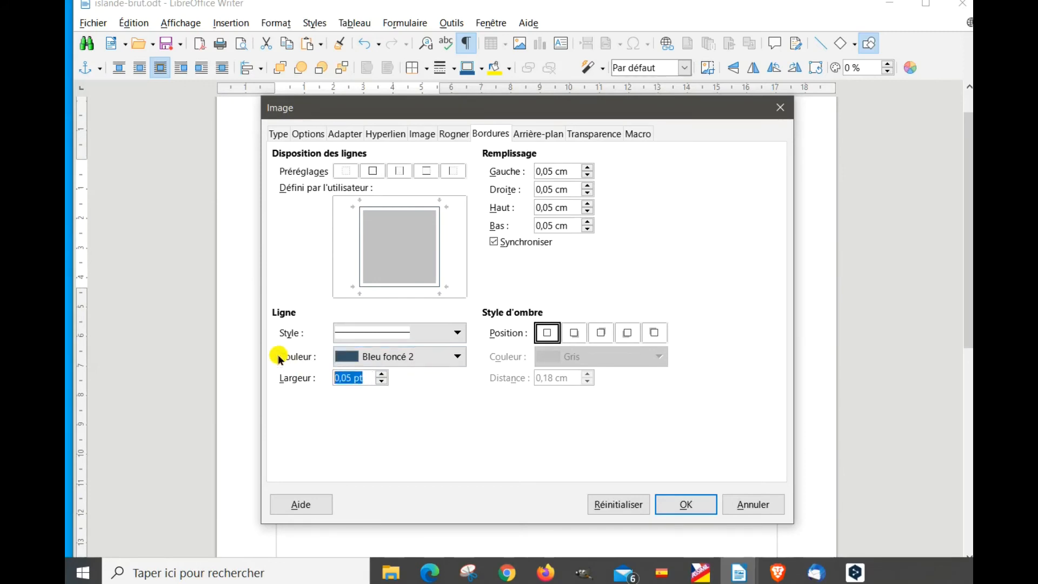
text(0,2)
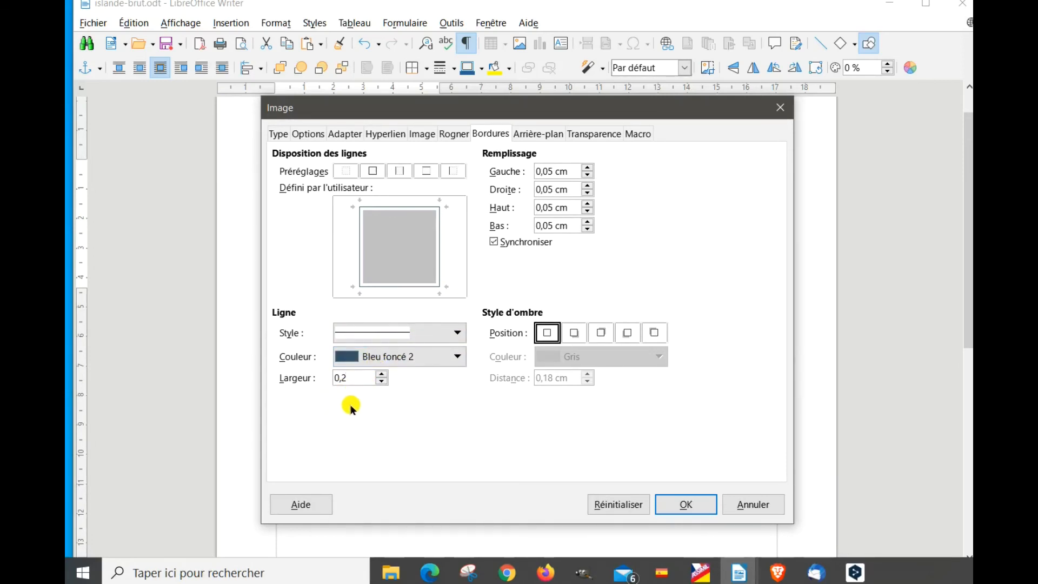
click(686, 504)
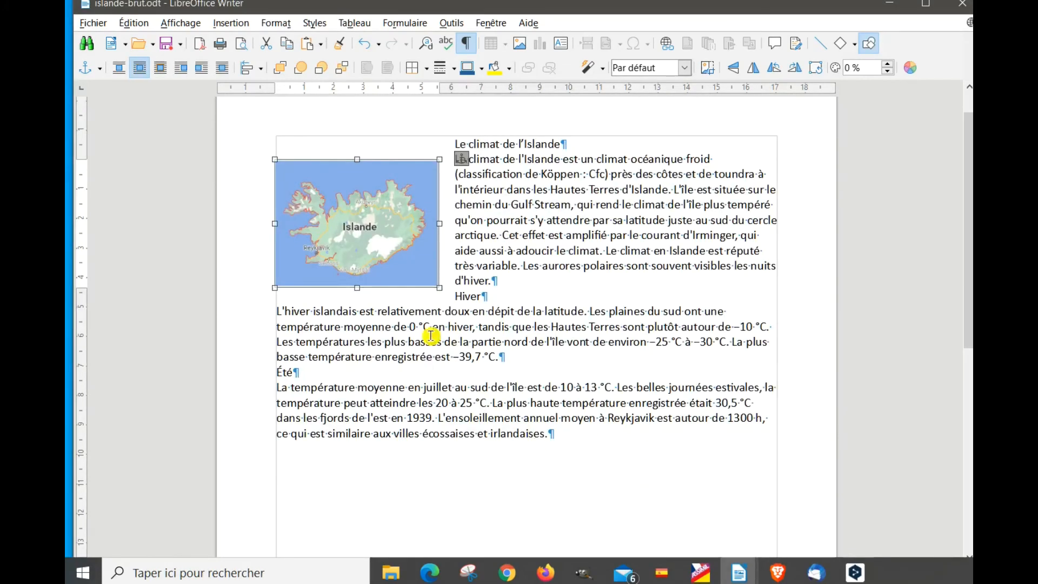
Nudge the map image slightly right, off the left text margin, and set its border width to 0,4 pt
drag(355, 229, 360, 230)
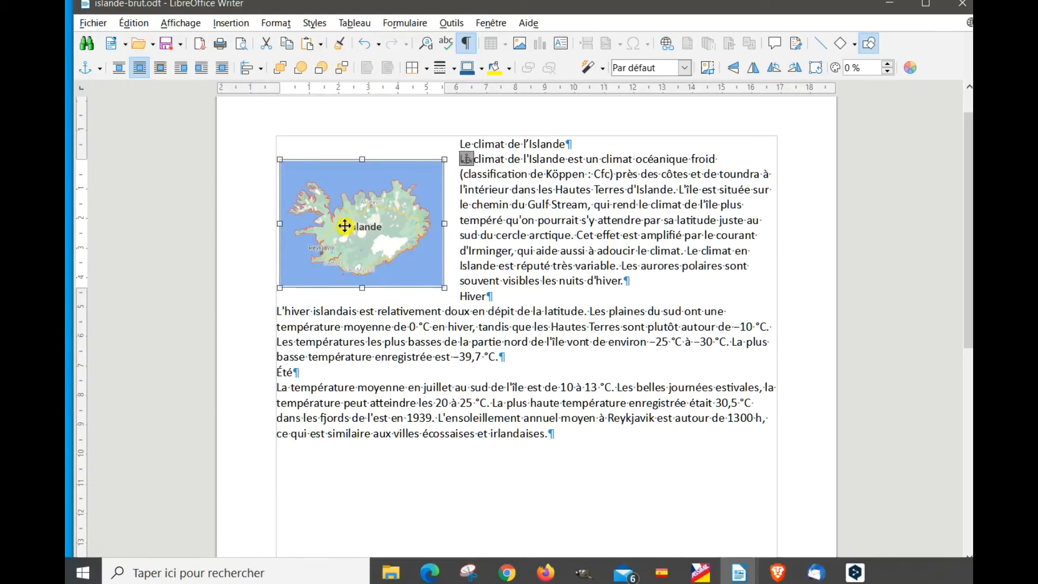
right_click(384, 233)
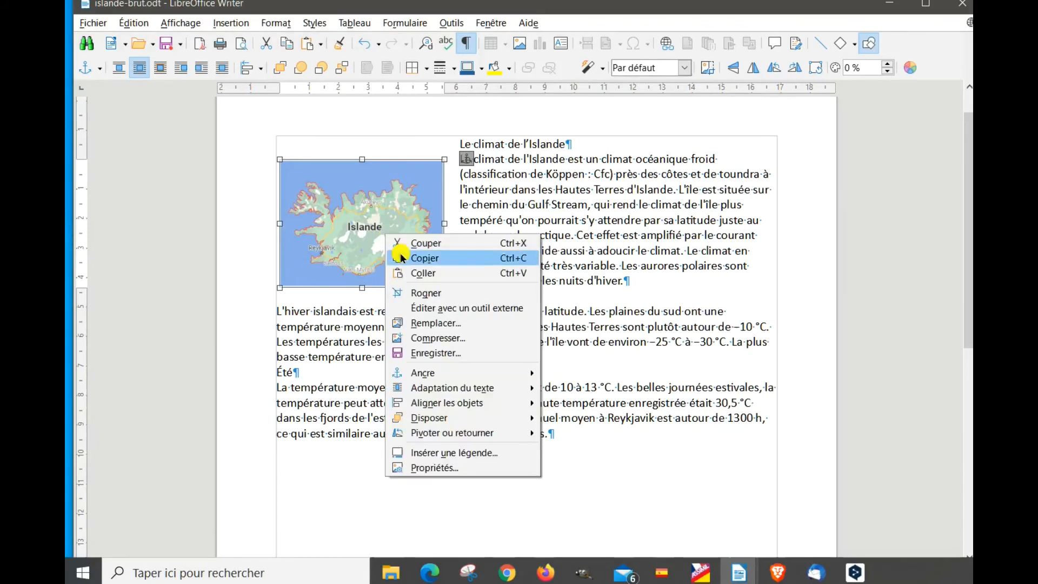
click(450, 466)
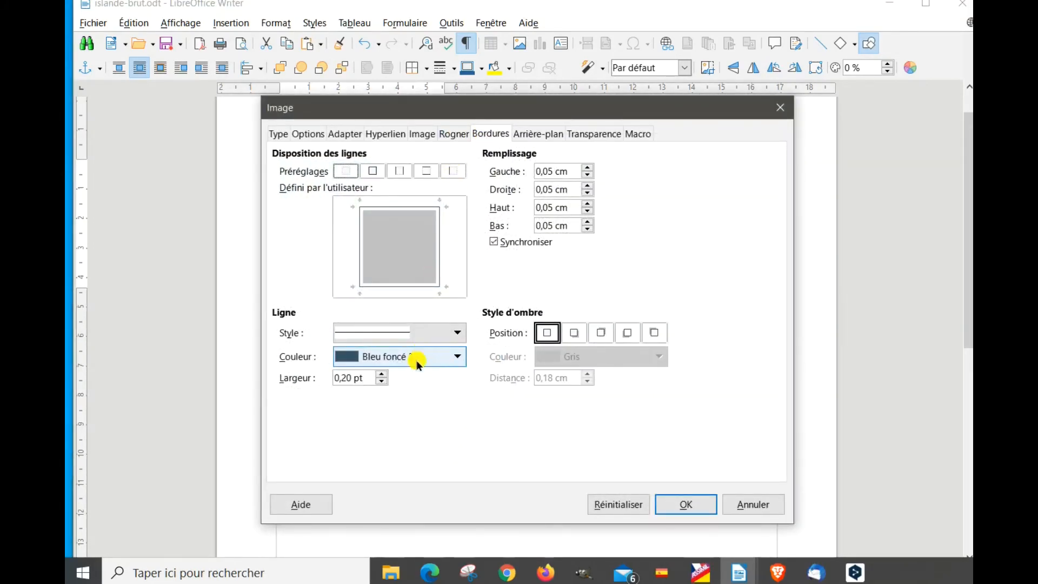
click(364, 373)
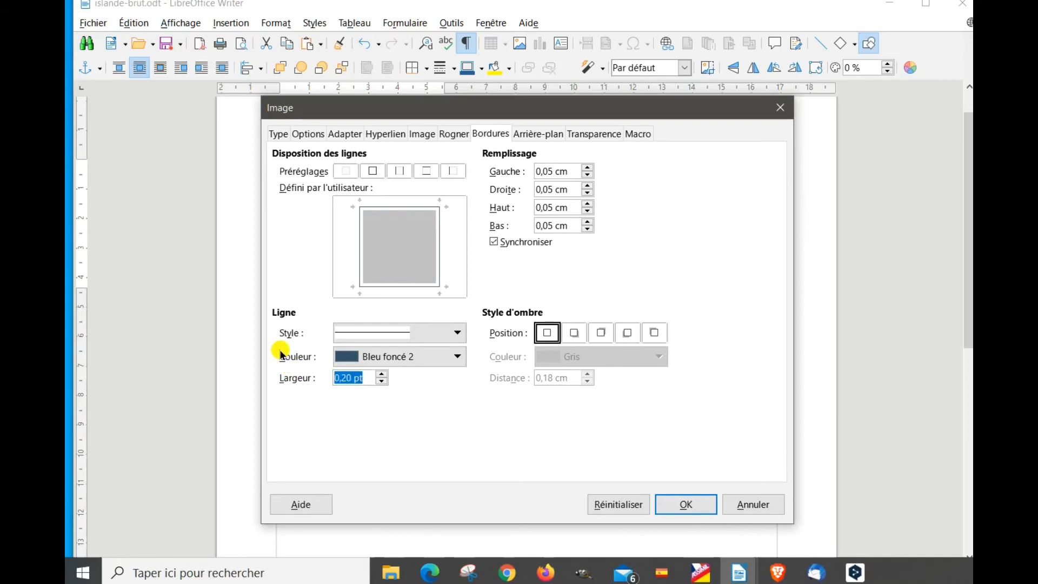
text(0,4)
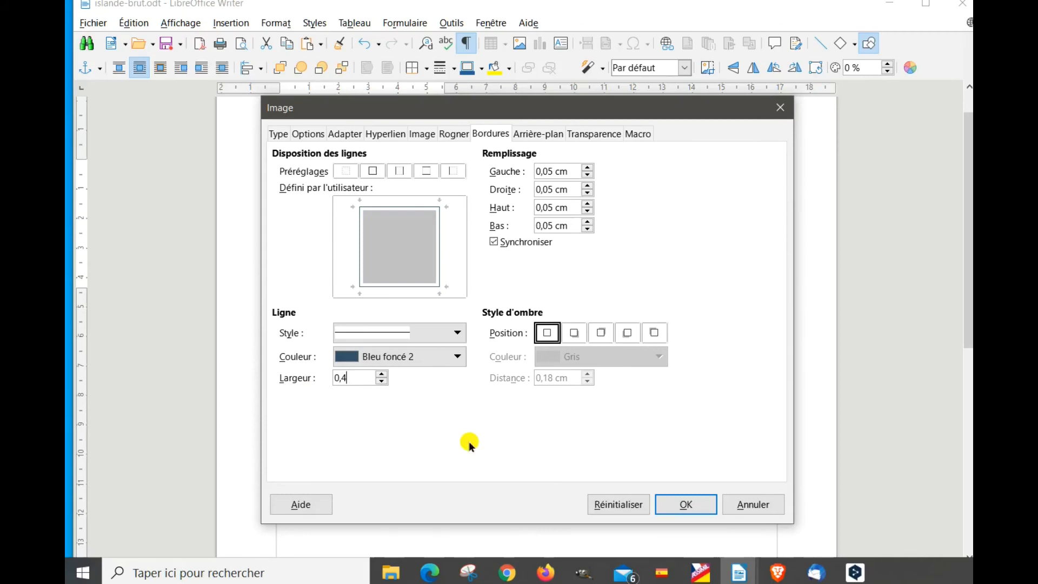
click(691, 504)
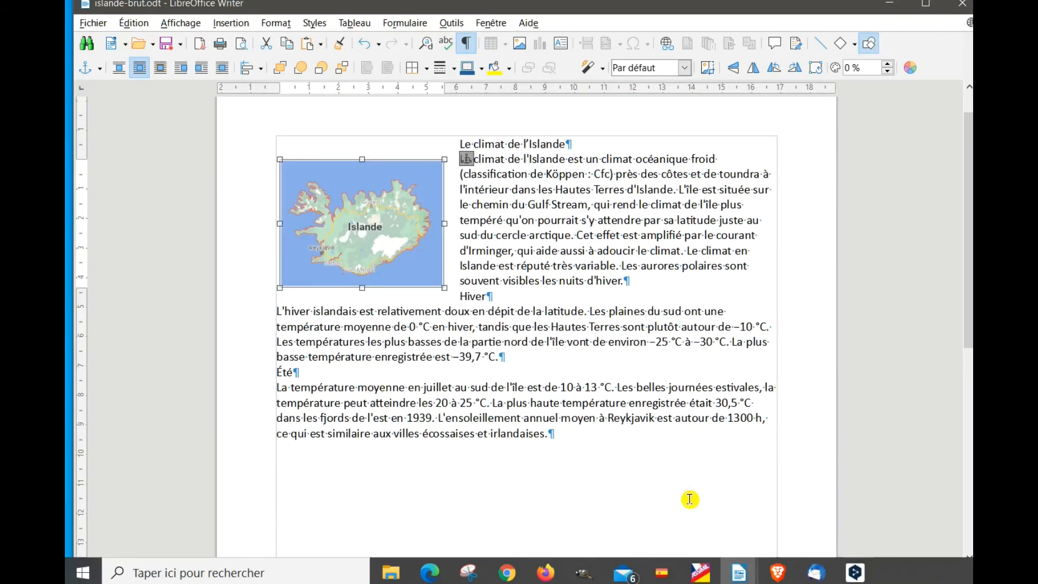
Reposition the map image a little further in from the left margin, with its upper edge beside the first body line under the title
click(373, 226)
drag(373, 226, 379, 226)
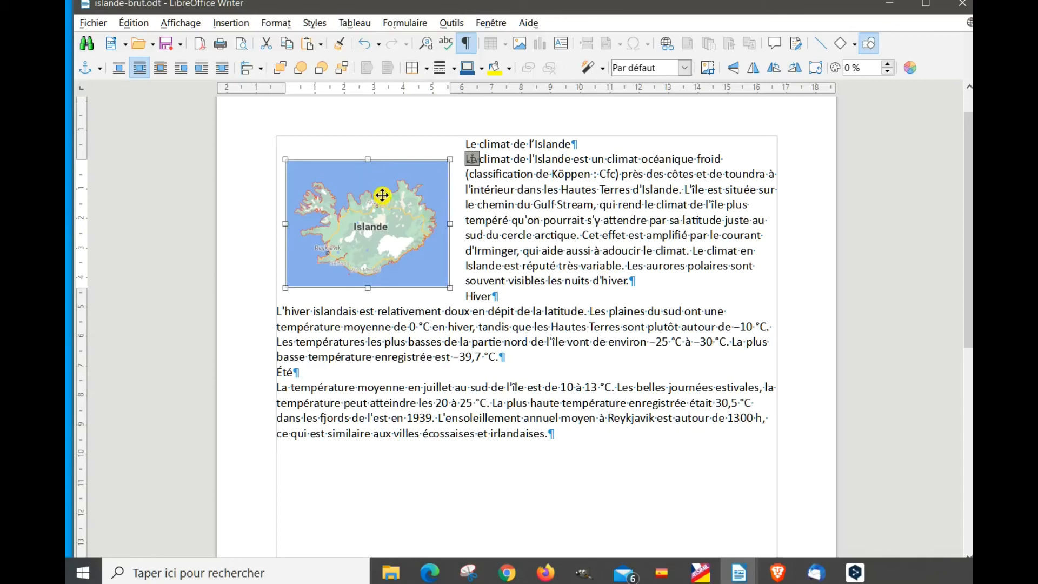
drag(390, 214, 398, 197)
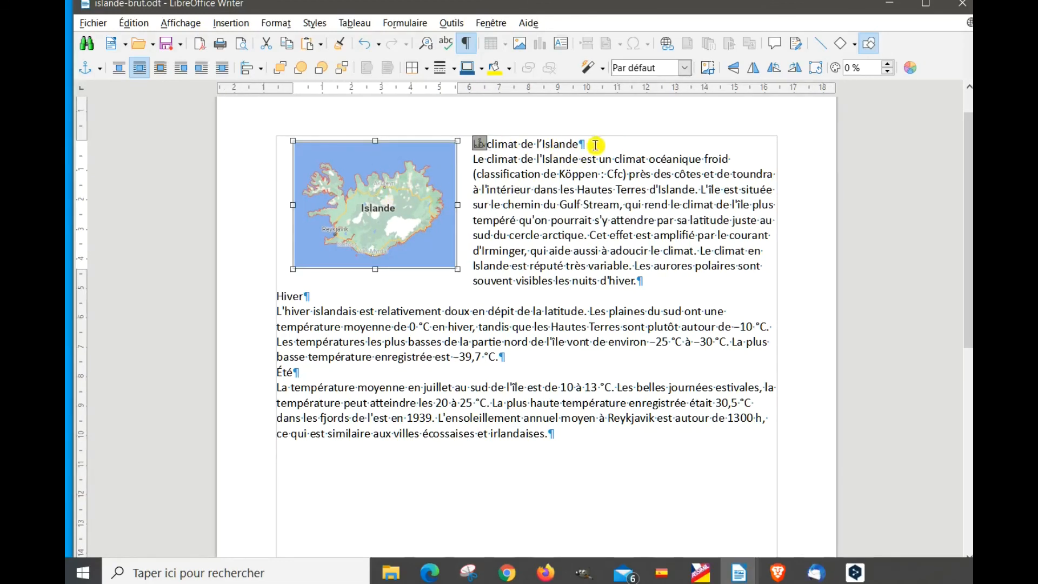
click(391, 189)
mouse_move(387, 200)
mouse_down()
mouse_move(396, 203)
mouse_move(384, 199)
mouse_up()
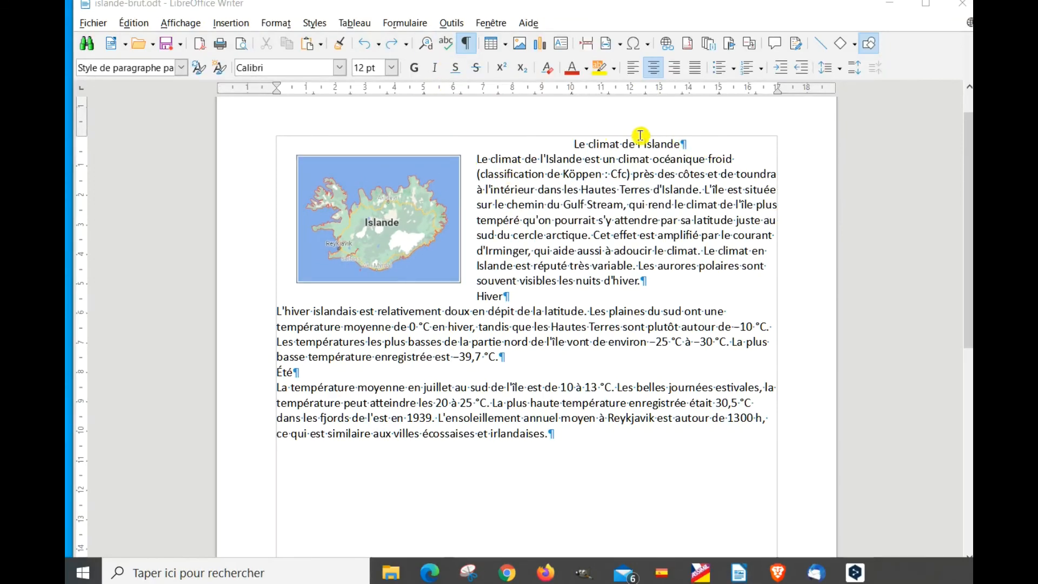
Insert an empty paragraph after the title line "Le climat de l'Islande"
click(684, 143)
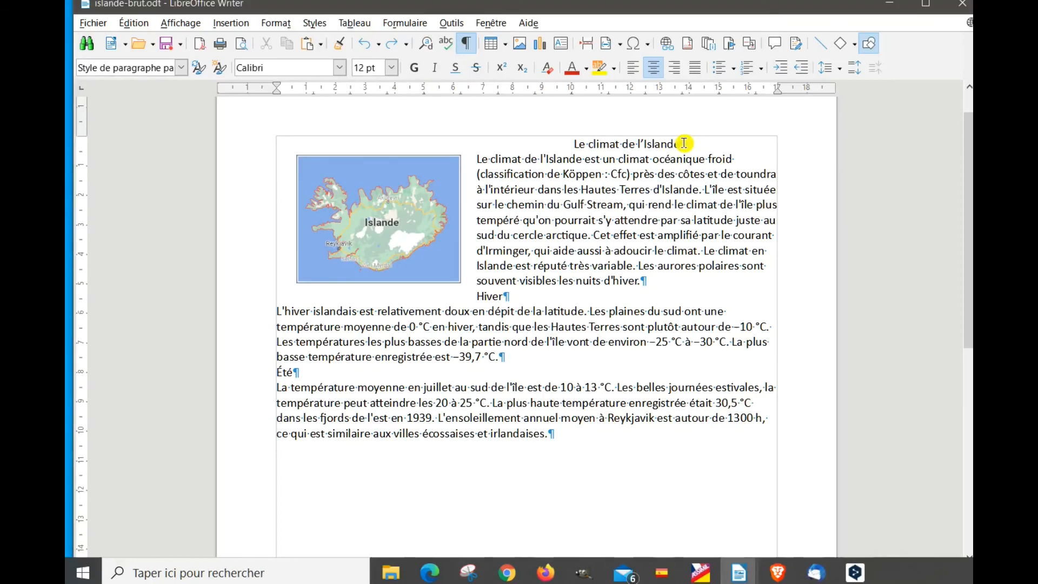
key(Return)
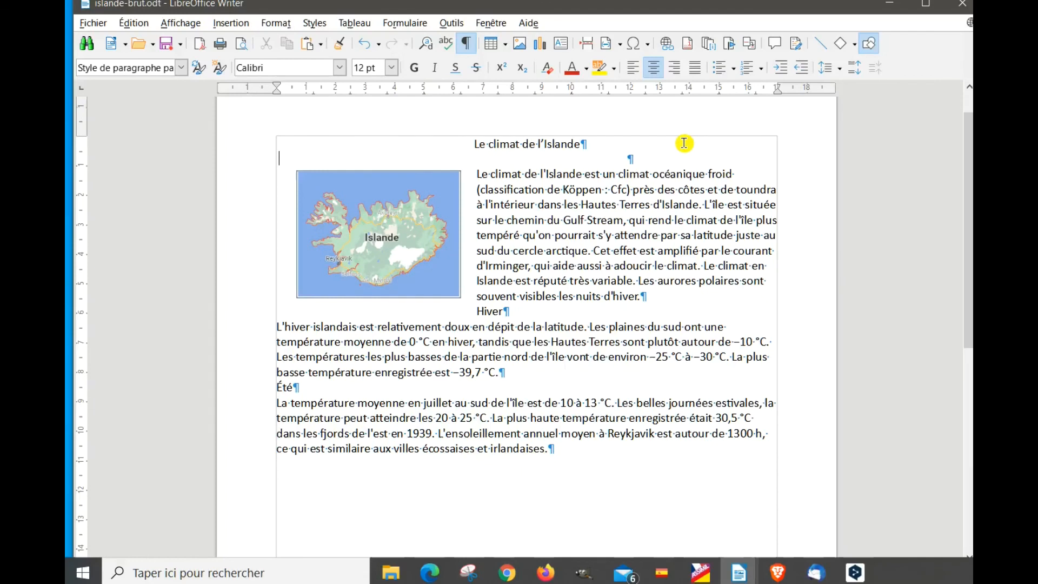